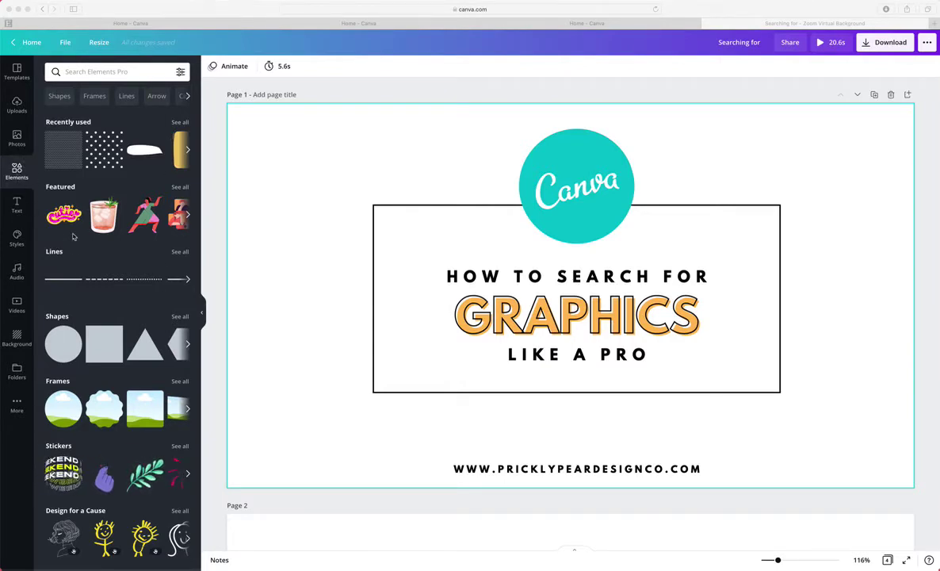
Step: Collapse and reopen the Elements library, and look through its categories such as Lines, Shapes, Frames, Stickers, Charts and Grids
{"action": "left_click", "coordinate": [189, 296]}
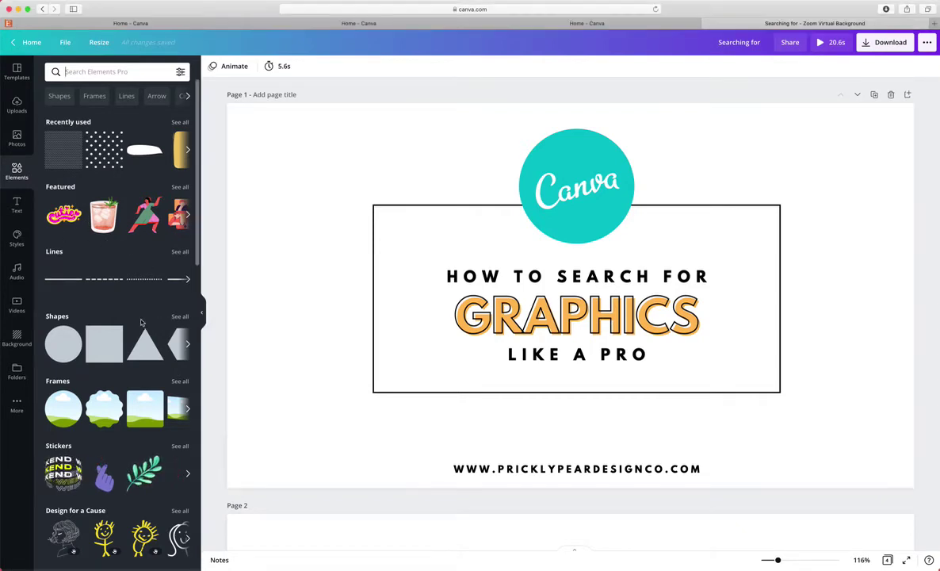
{"action": "left_click", "coordinate": [202, 315]}
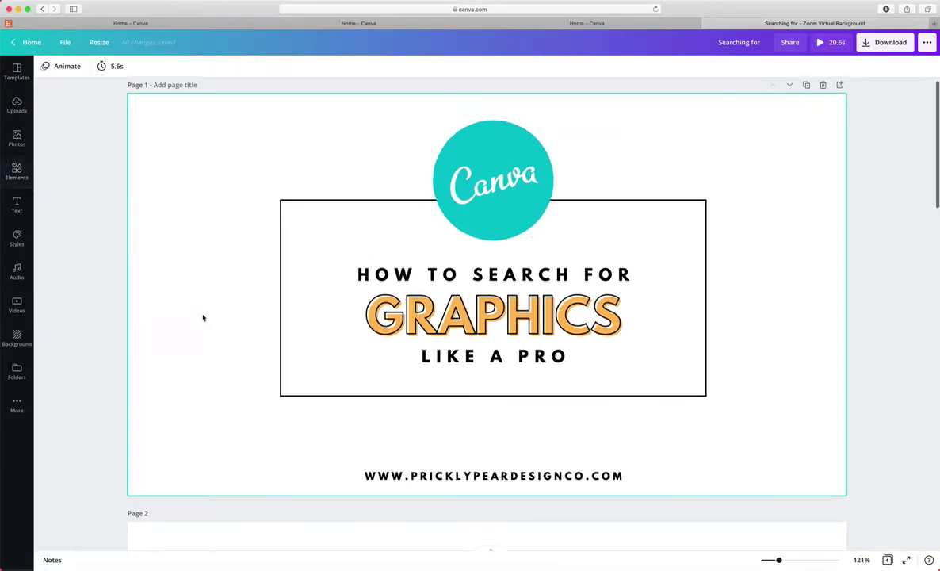
{"action": "left_click", "coordinate": [17, 173]}
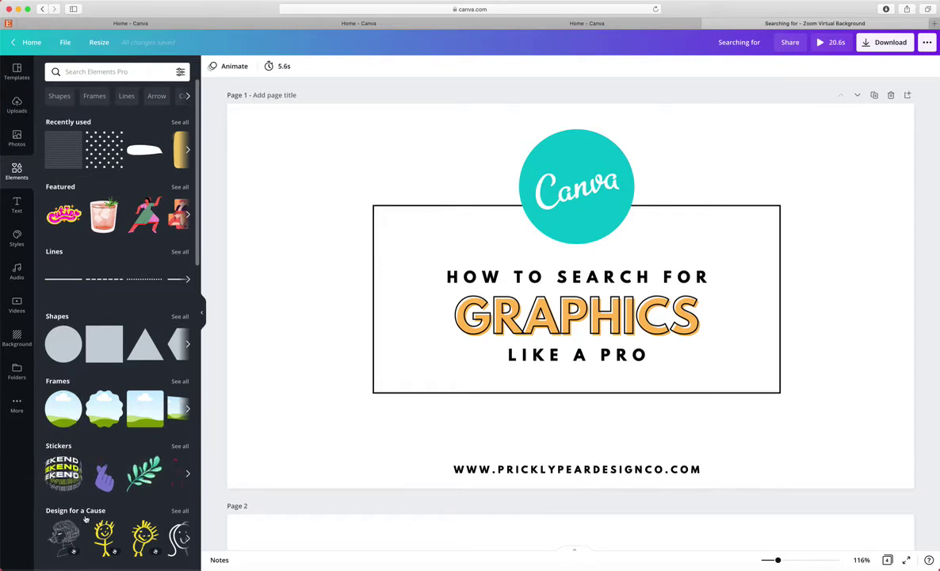
{"action": "scroll", "coordinate": [87, 516], "scroll_direction": "down", "scroll_amount": 1}
{"action": "scroll", "coordinate": [87, 516], "scroll_direction": "down", "scroll_amount": 3}
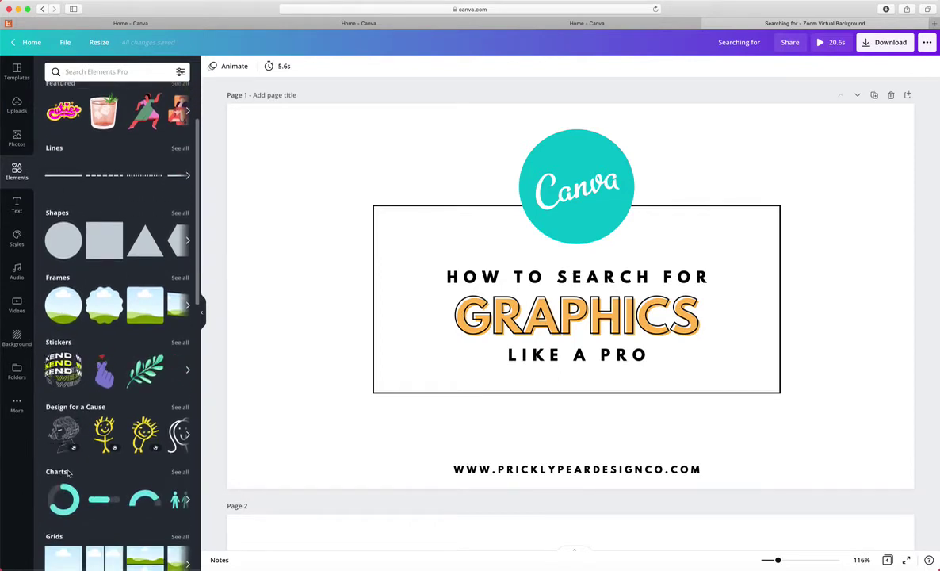
{"action": "scroll", "coordinate": [68, 474], "scroll_direction": "down", "scroll_amount": 2}
{"action": "scroll", "coordinate": [69, 474], "scroll_direction": "up", "scroll_amount": 3}
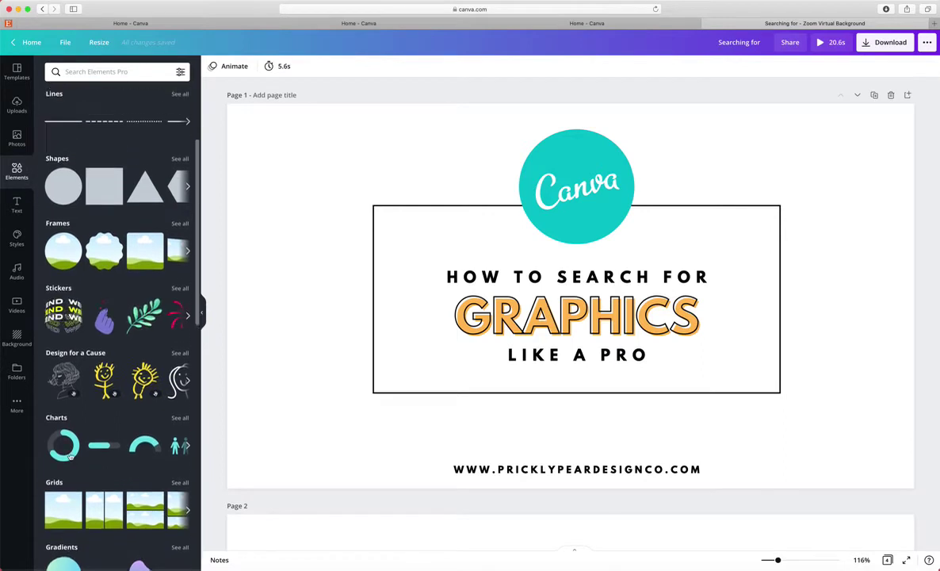
{"action": "scroll", "coordinate": [70, 454], "scroll_direction": "up", "scroll_amount": 5}
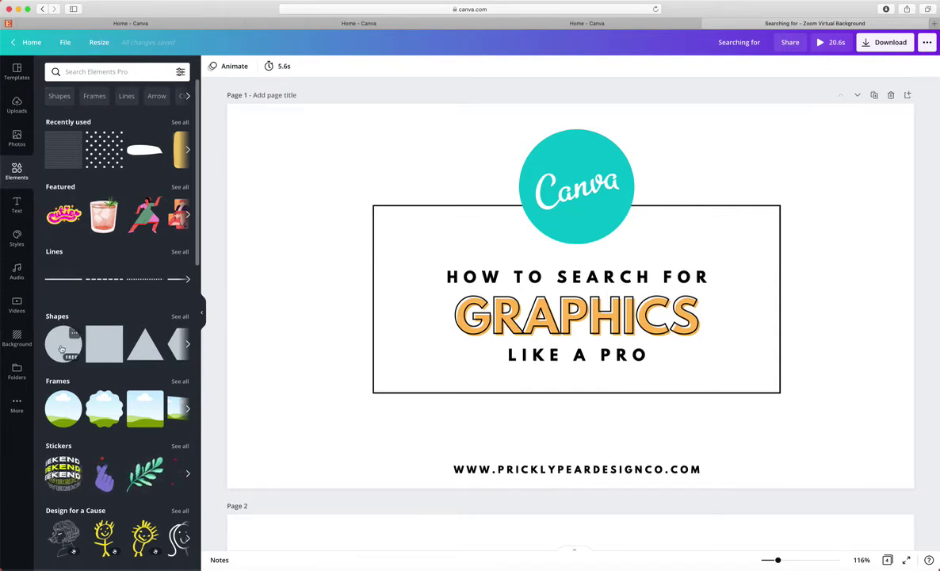
Step: Browse the full Shapes collection in the Elements library and clear the category search
{"action": "left_click", "coordinate": [187, 344]}
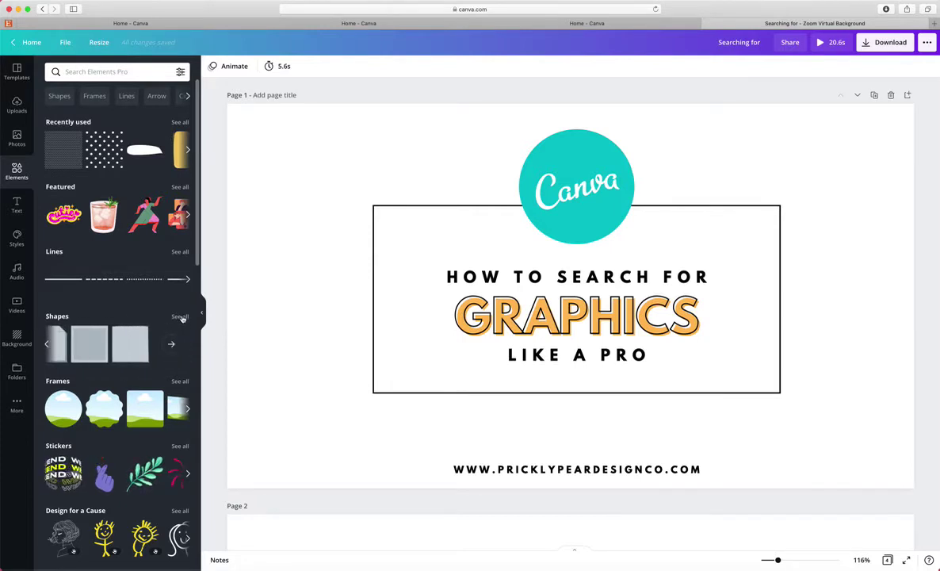
{"action": "left_click", "coordinate": [180, 316]}
{"action": "scroll", "coordinate": [97, 443], "scroll_direction": "down", "scroll_amount": 5}
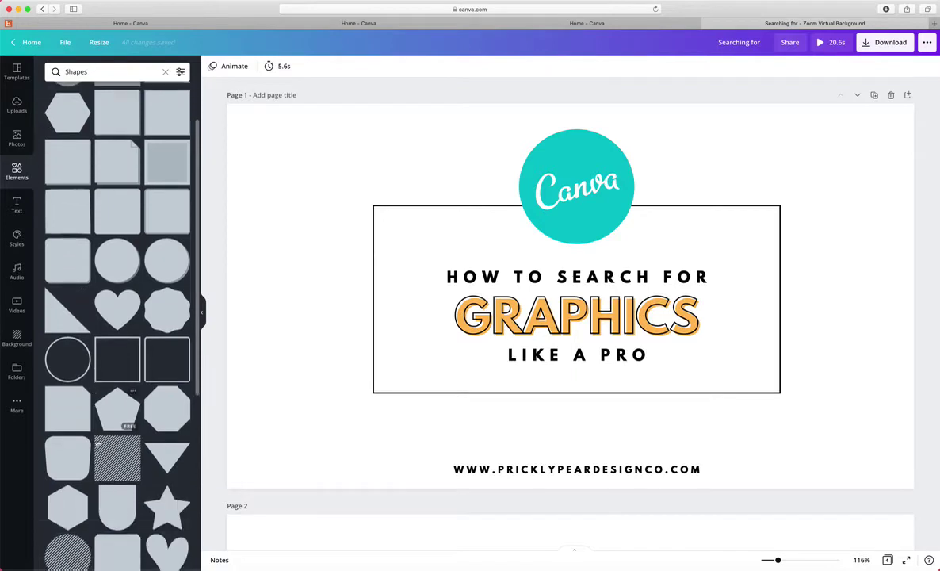
{"action": "scroll", "coordinate": [97, 443], "scroll_direction": "down", "scroll_amount": 5}
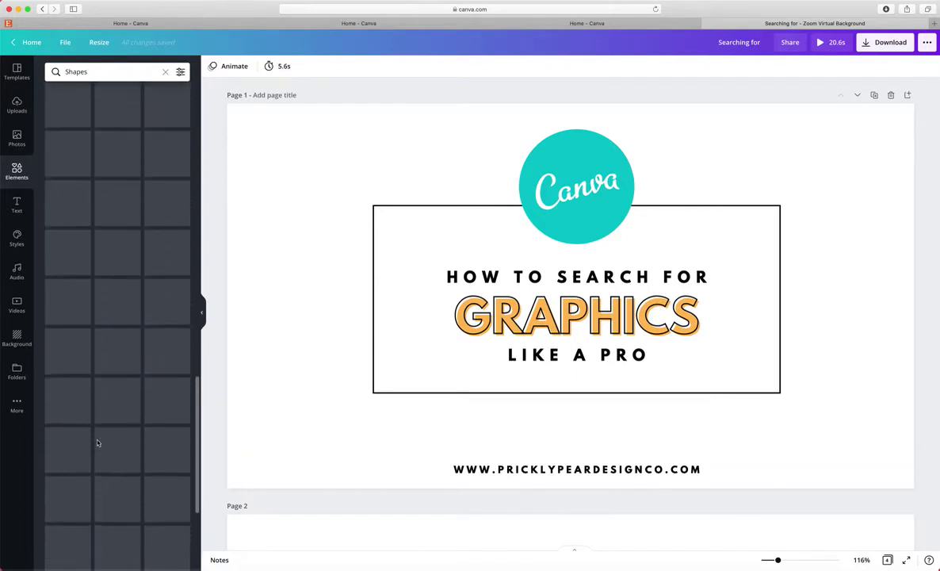
{"action": "scroll", "coordinate": [98, 443], "scroll_direction": "up", "scroll_amount": 10}
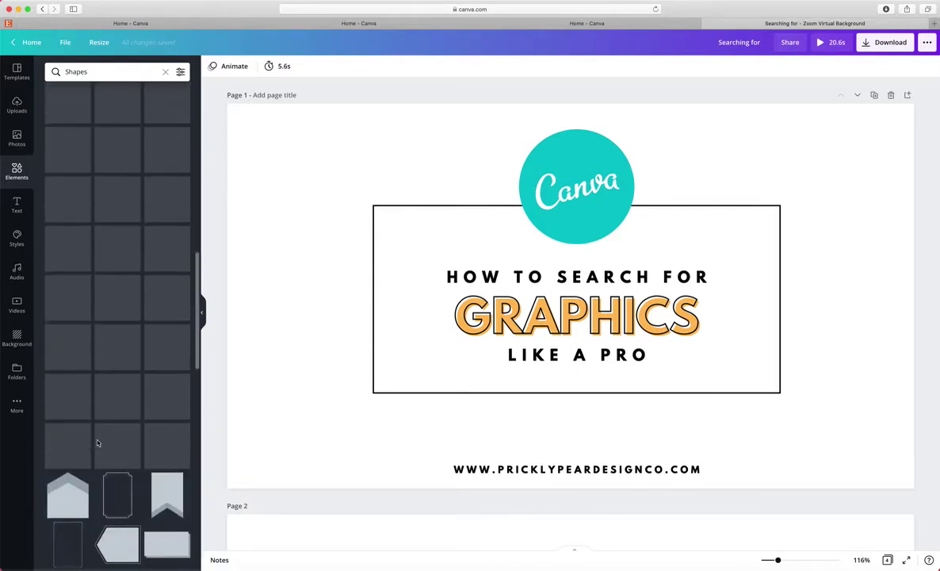
{"action": "scroll", "coordinate": [97, 443], "scroll_direction": "up", "scroll_amount": 3}
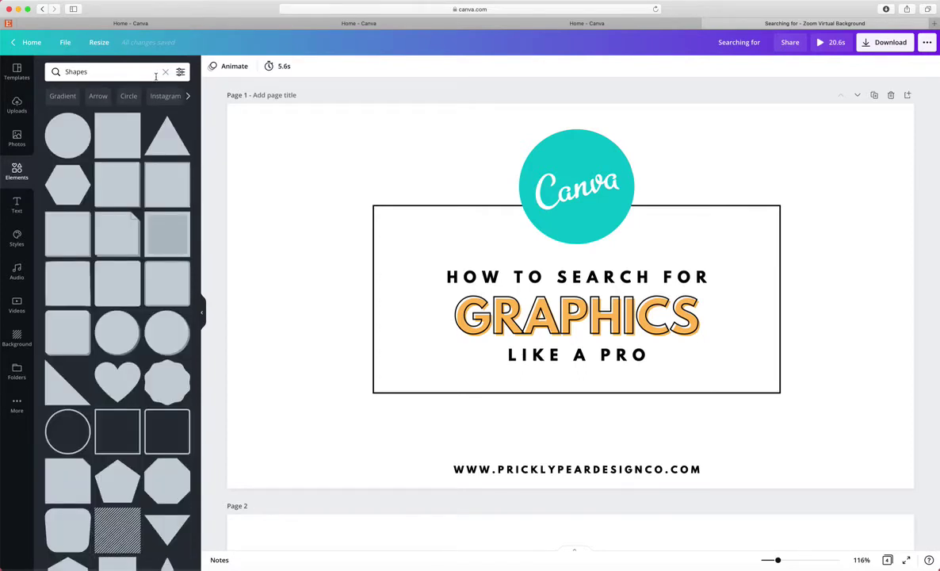
{"action": "left_click", "coordinate": [165, 72]}
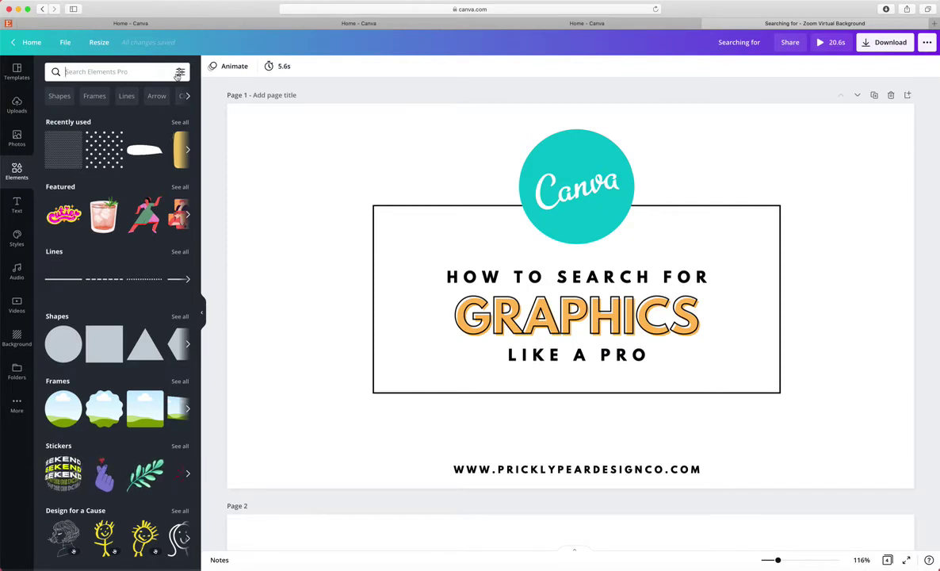
Step: Review the element search filters for color, animation and availability, close them, and look through the recently used elements
{"action": "left_click", "coordinate": [181, 72]}
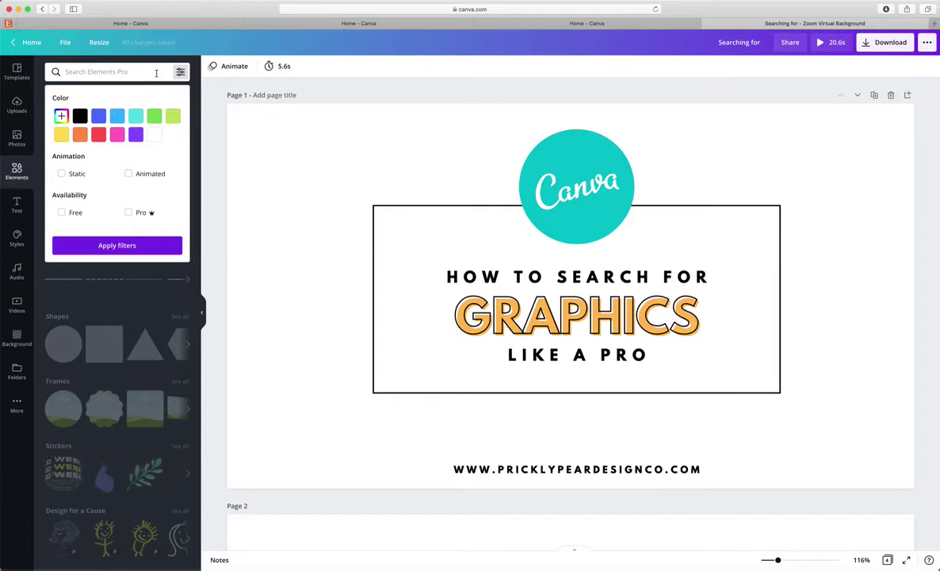
{"action": "left_click", "coordinate": [176, 75]}
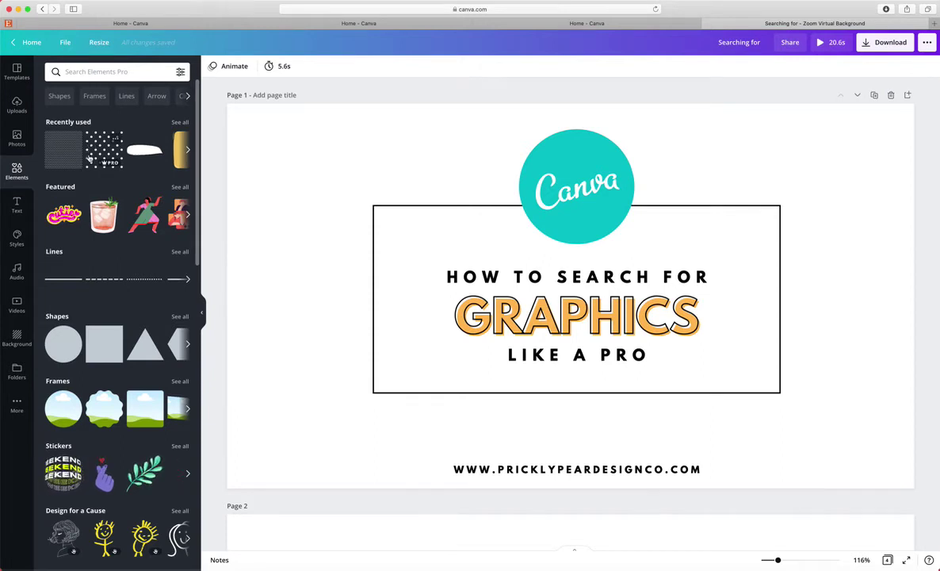
{"action": "scroll", "coordinate": [90, 144], "scroll_direction": "right", "scroll_amount": 2}
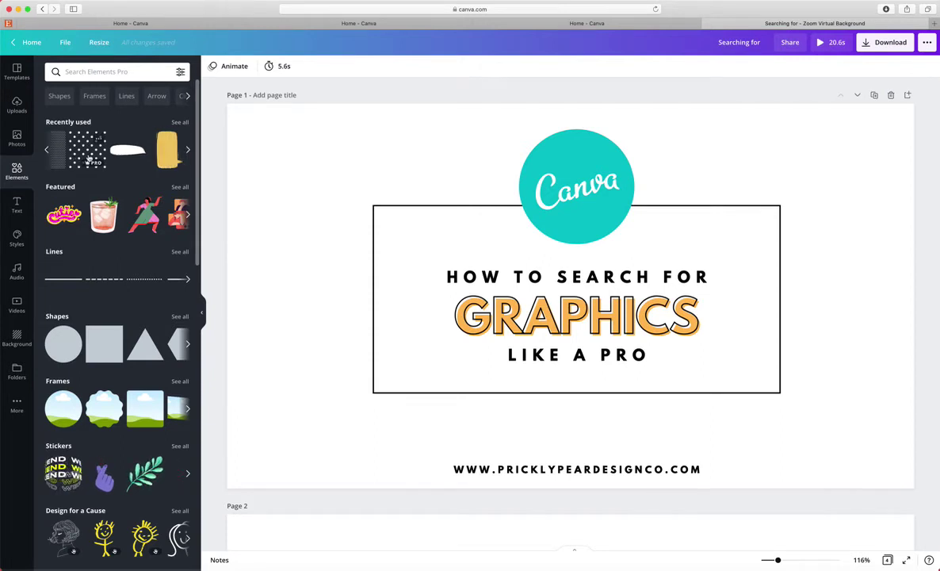
Step: Search the Elements library for "leaf"
{"action": "left_click", "coordinate": [94, 72]}
{"action": "type", "text": "leaf"}
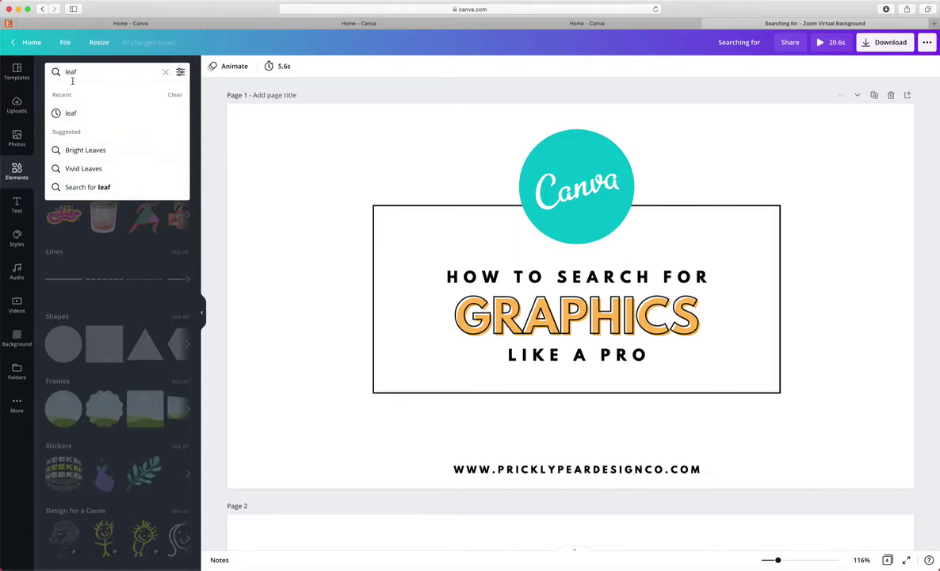
{"action": "key", "text": "Return"}
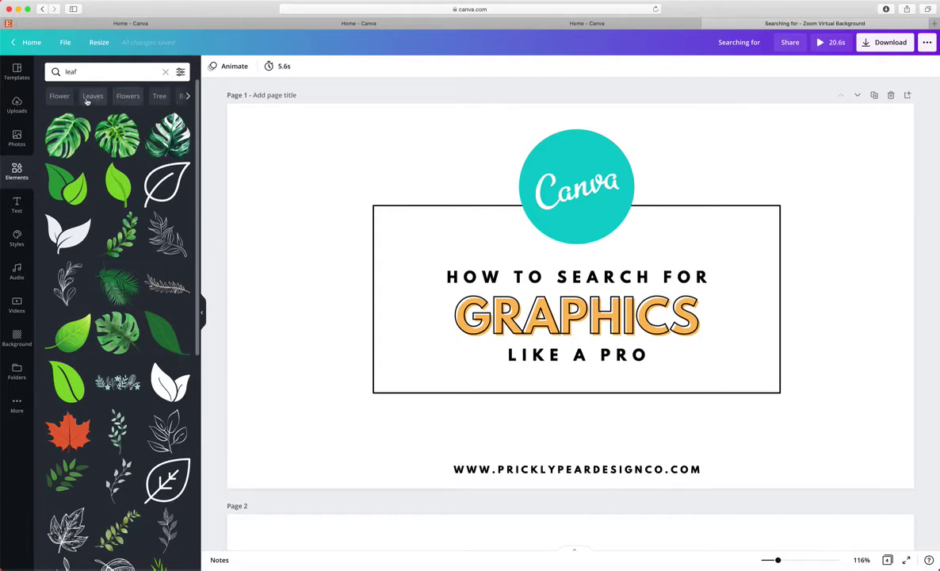
Step: Switch to the related search Sun and show more graphics like the Happy Sun Face
{"action": "left_click", "coordinate": [188, 96]}
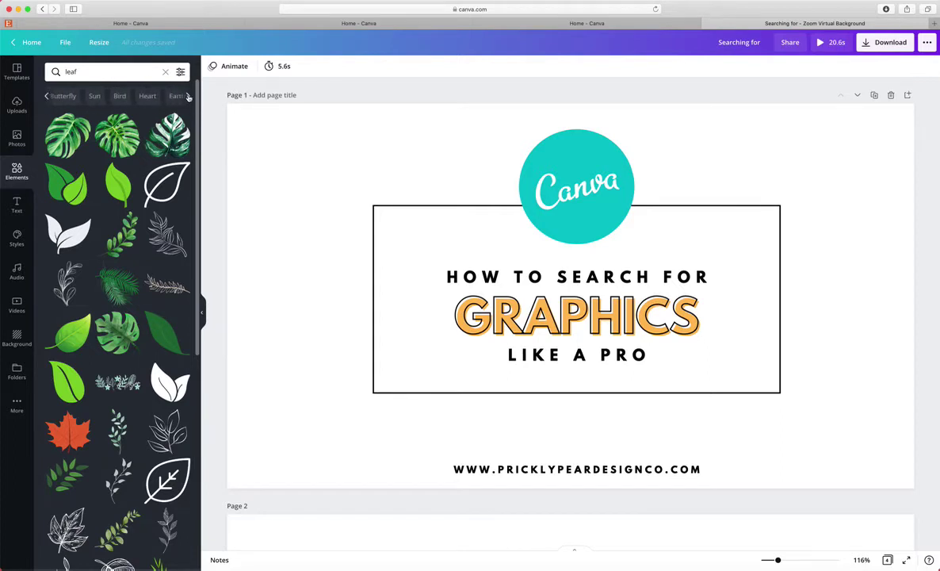
{"action": "left_click", "coordinate": [94, 95]}
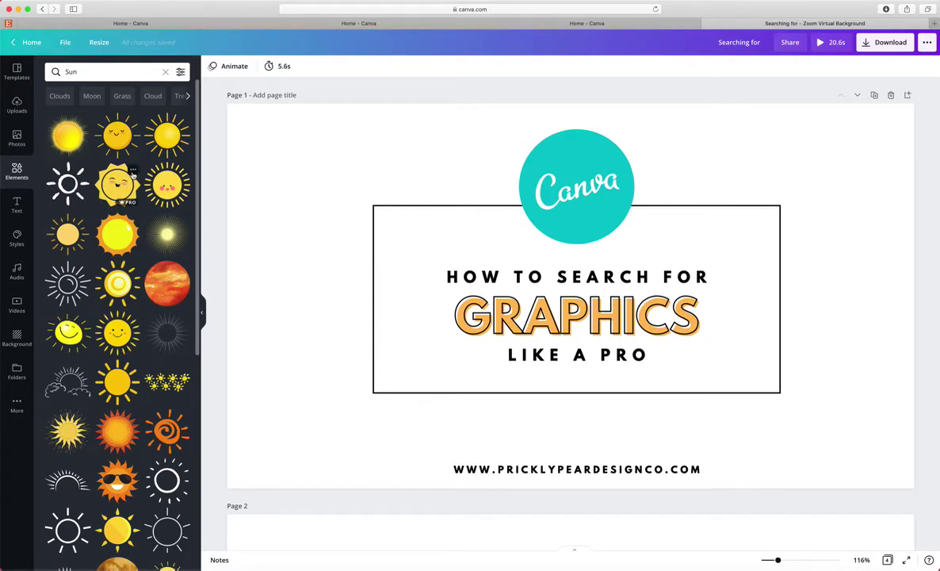
{"action": "mouse_move", "coordinate": [131, 204]}
{"action": "left_click", "coordinate": [133, 171]}
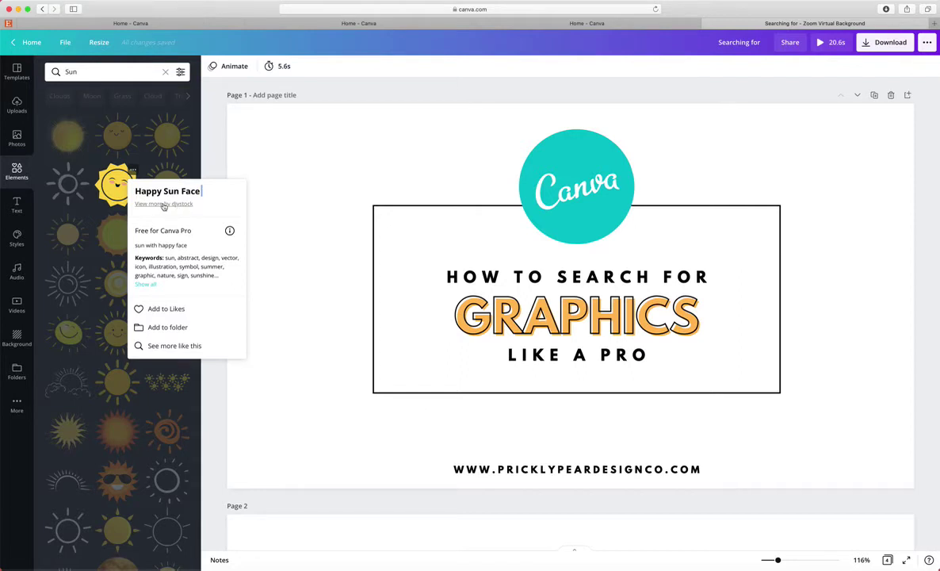
{"action": "left_click", "coordinate": [175, 346]}
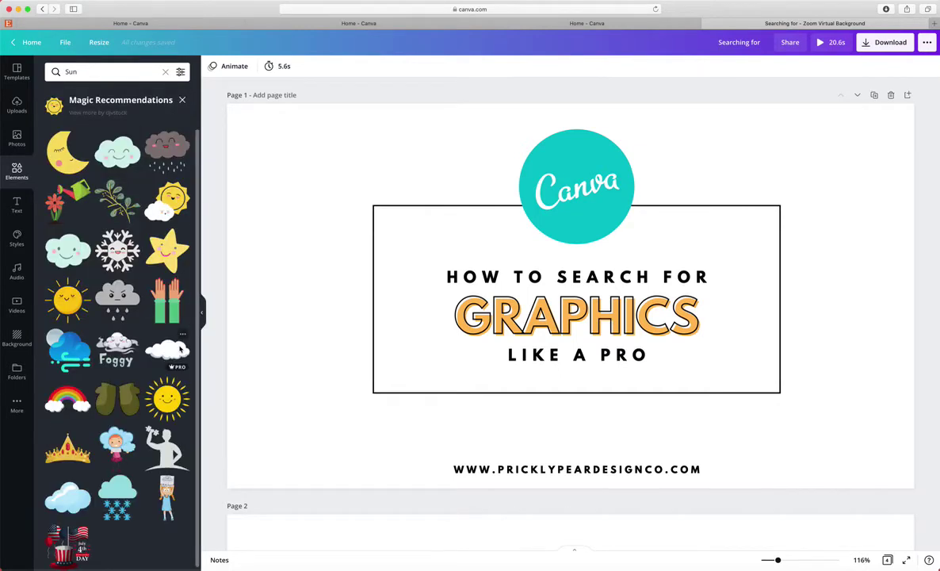
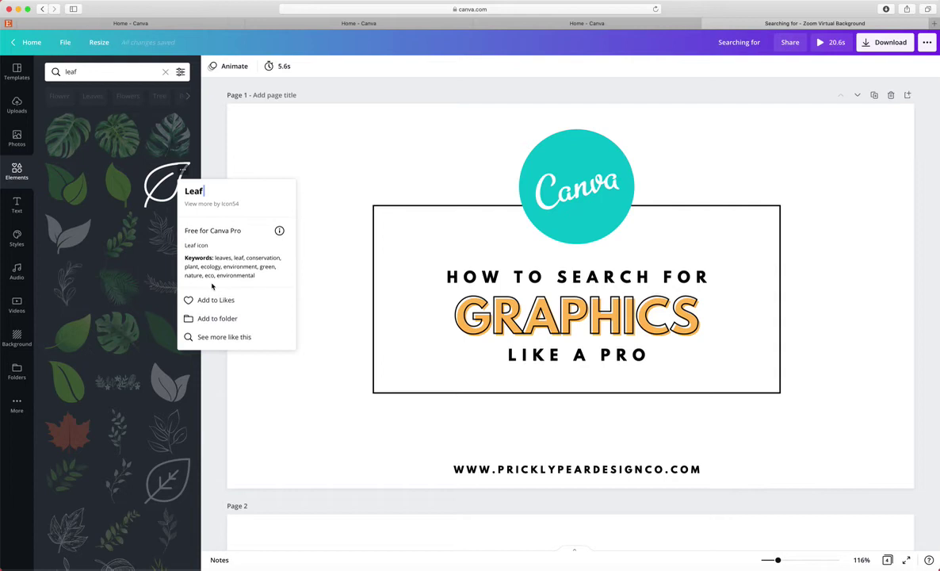
Step: Examine the details of the white outlined Leaf graphic and the folders it can be added to, and close them without saving
{"action": "left_click", "coordinate": [211, 127]}
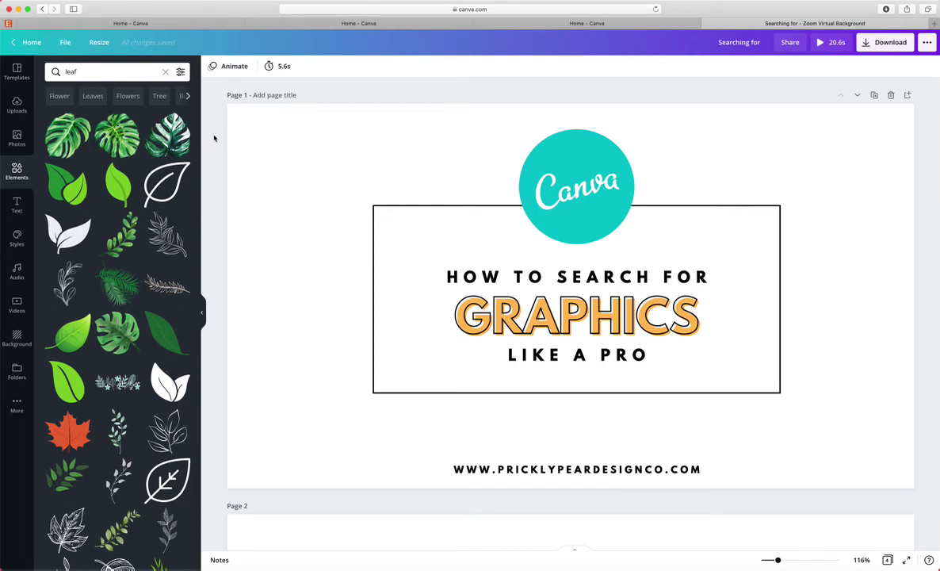
{"action": "left_click", "coordinate": [184, 171]}
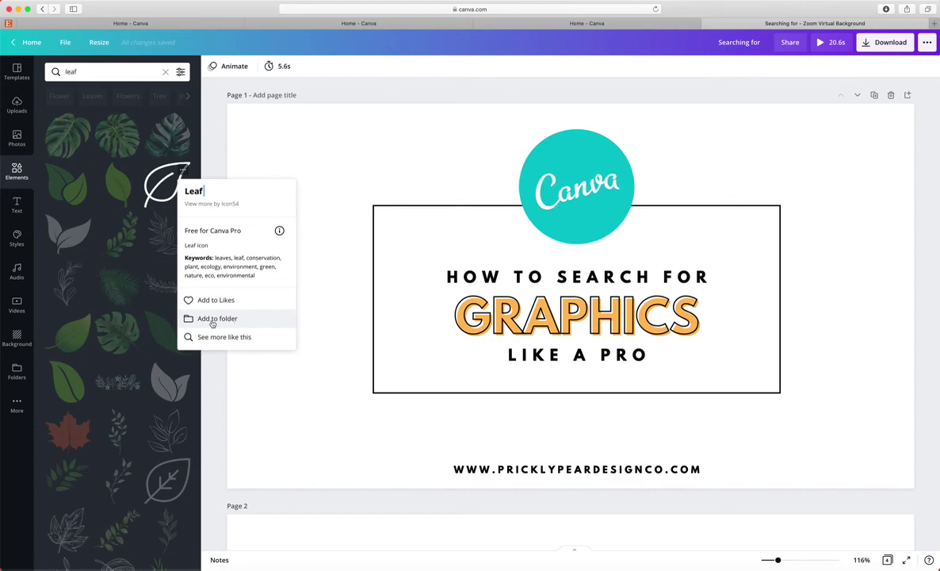
{"action": "left_click", "coordinate": [211, 319]}
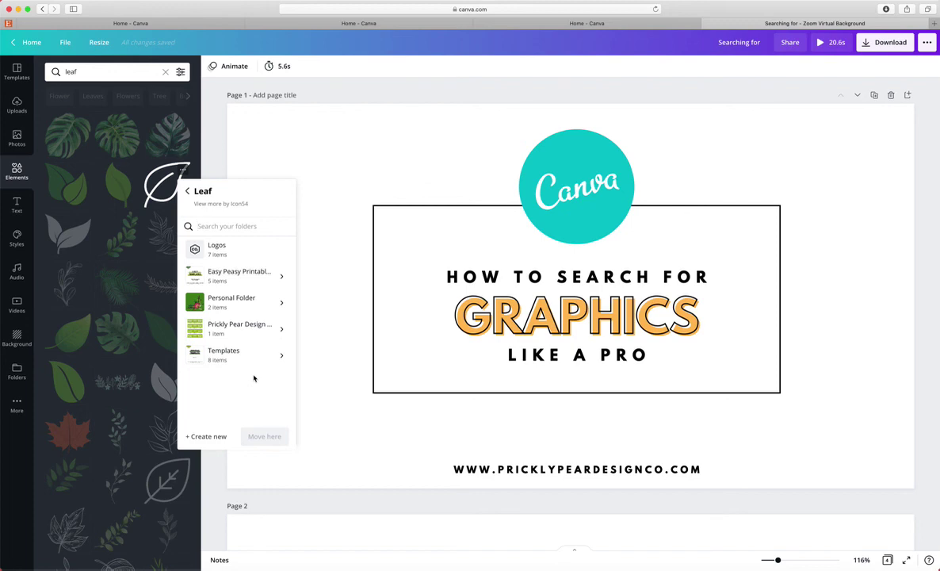
{"action": "left_click", "coordinate": [193, 149]}
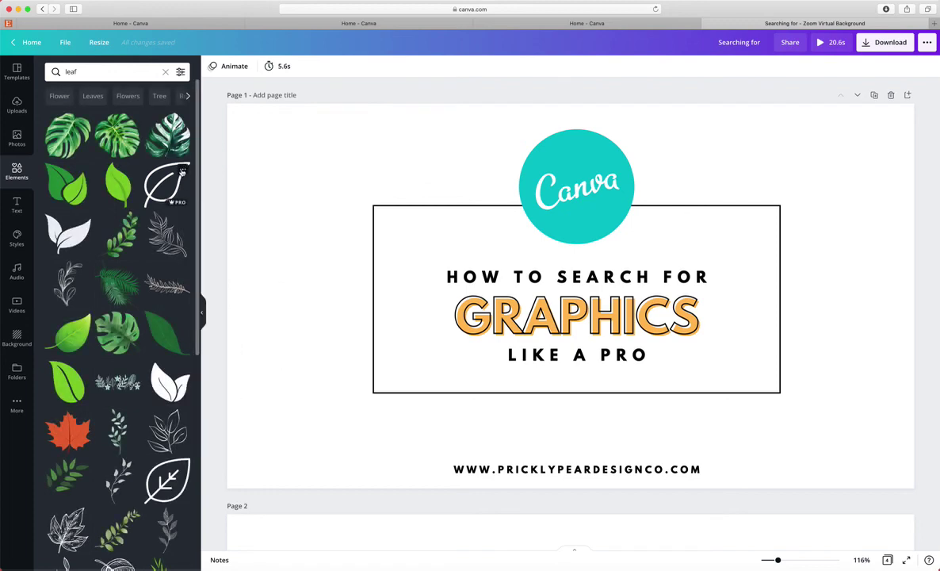
{"action": "left_click", "coordinate": [182, 169]}
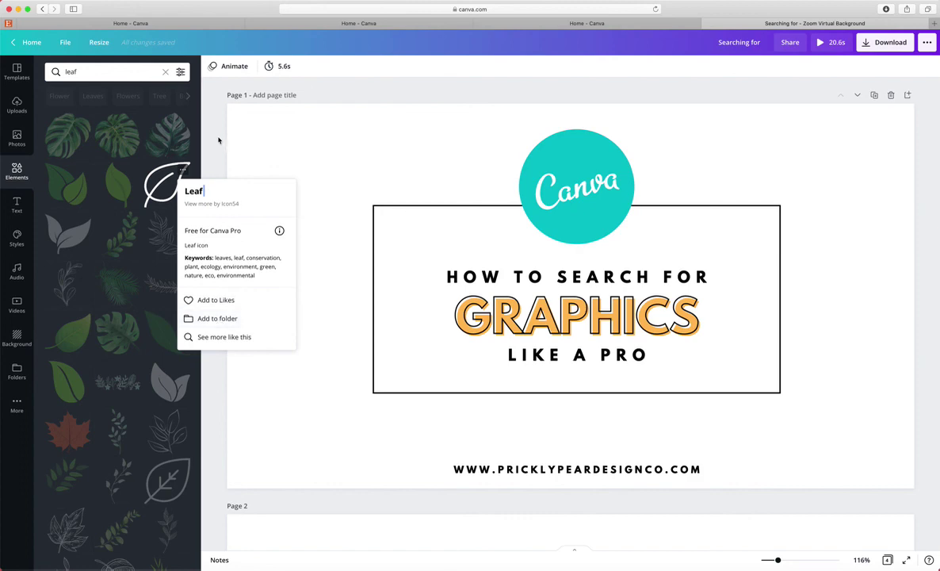
{"action": "left_click", "coordinate": [218, 140]}
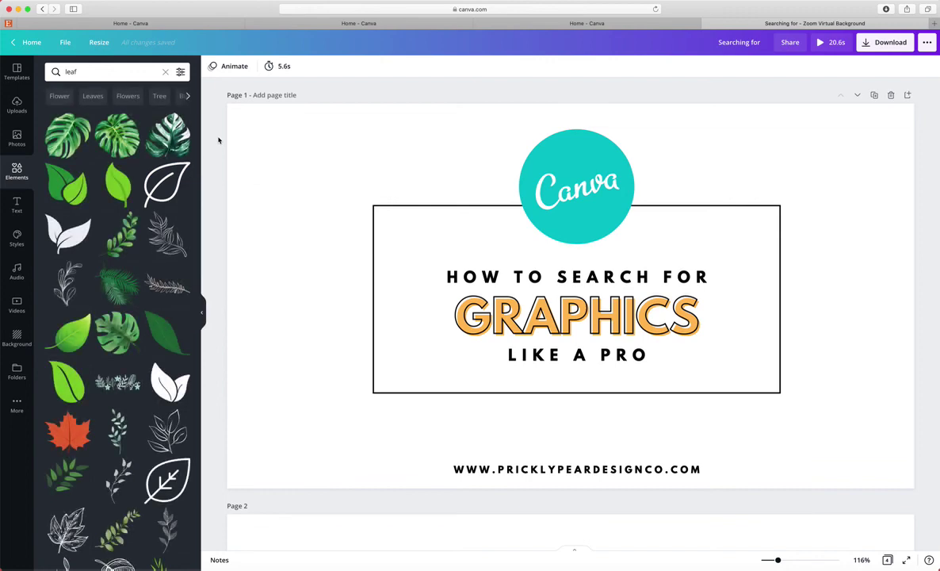